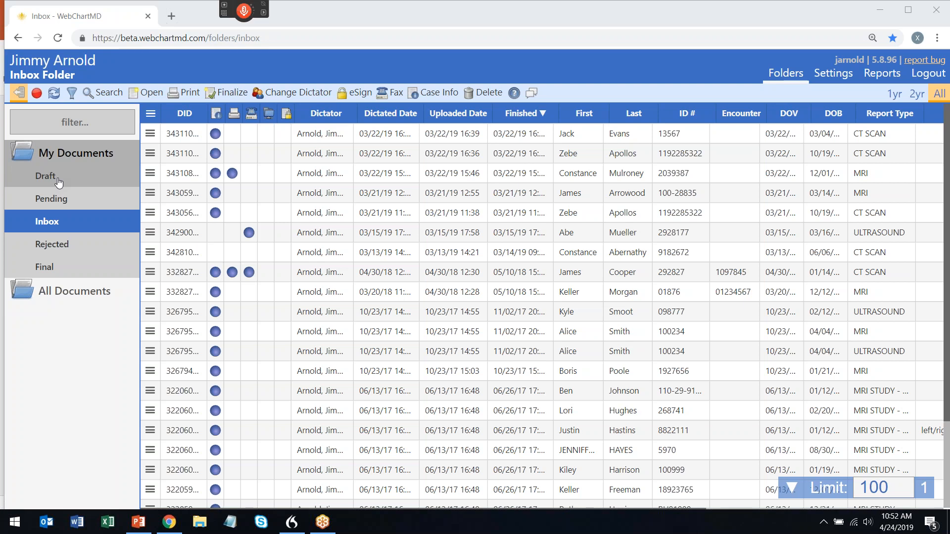
# Start a new document from the Draft folder and fill its case info by searching for the patient with "pol" and picking the matching record
pyautogui.click(46, 177)
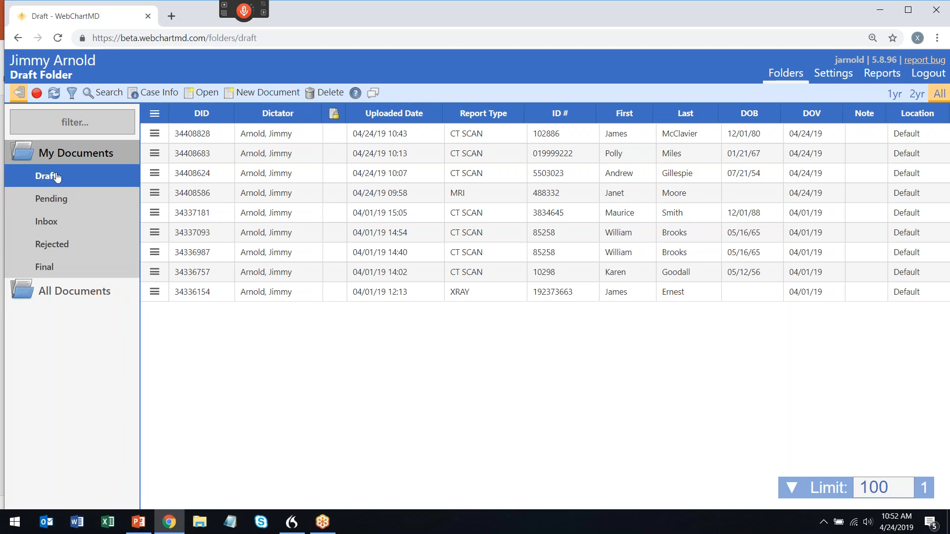
pyautogui.click(263, 94)
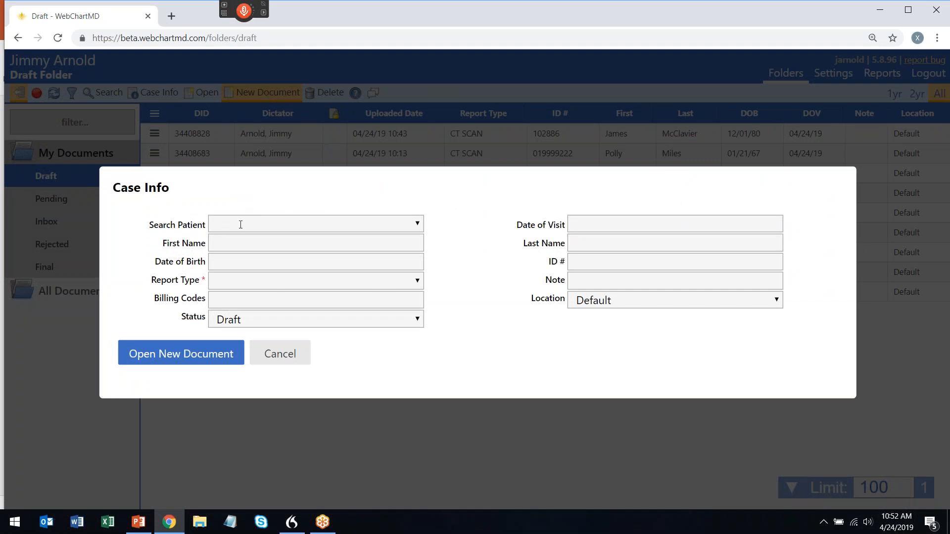
pyautogui.click(229, 241)
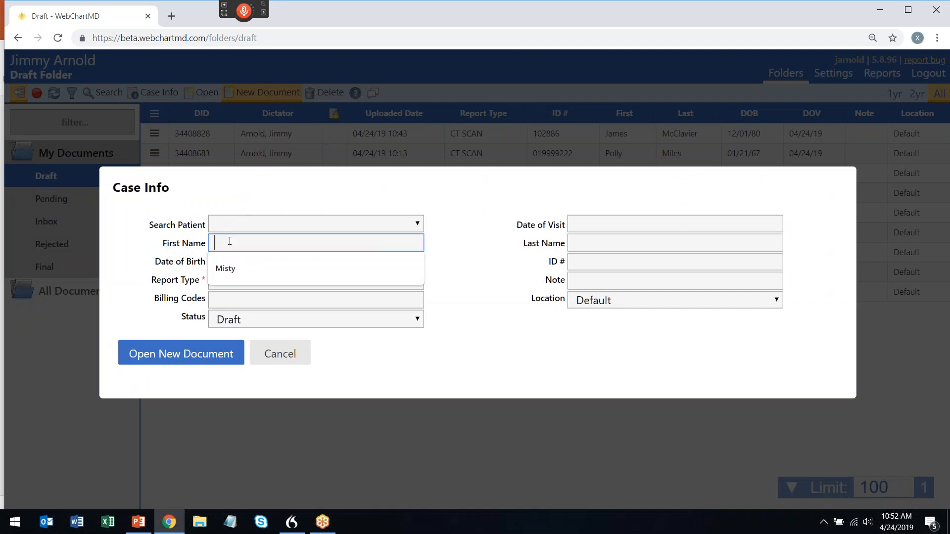
pyautogui.click(235, 228)
pyautogui.write('pol')
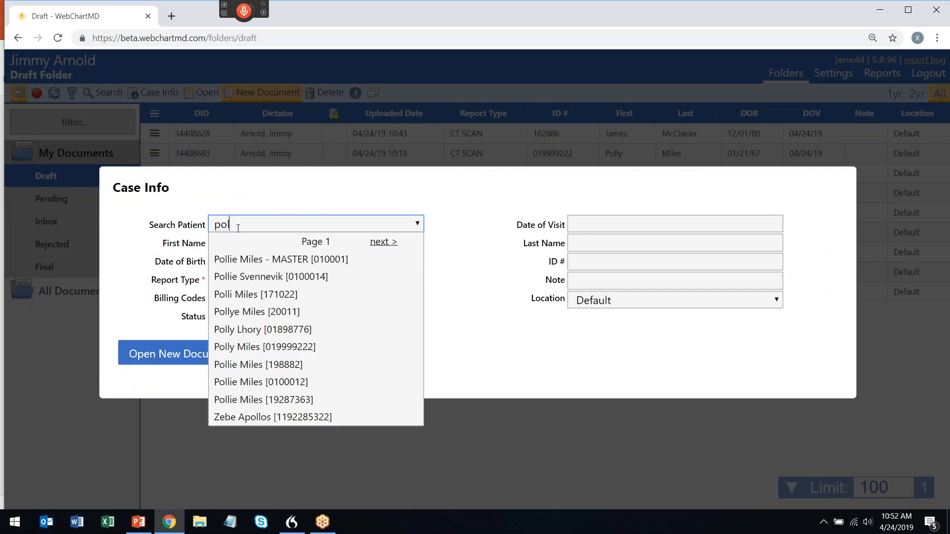
pyautogui.click(236, 330)
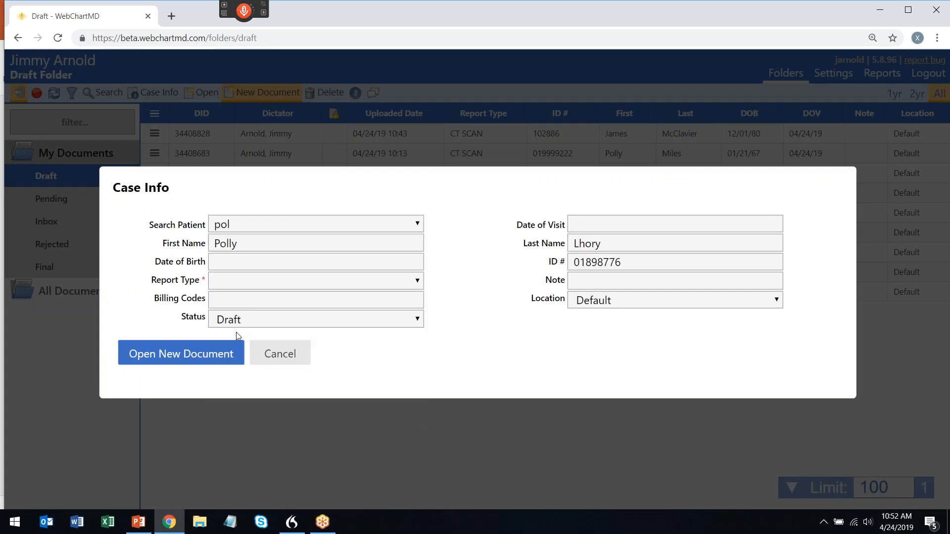
# Set the report type to [Hampton Radiolo] CT SCAN, keep the status as Draft, and open the new document
pyautogui.click(236, 283)
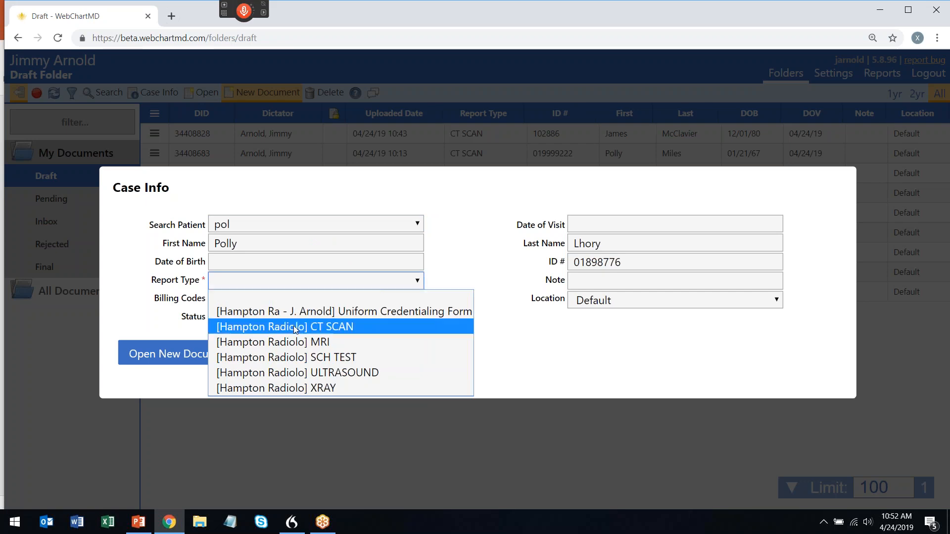
pyautogui.click(308, 328)
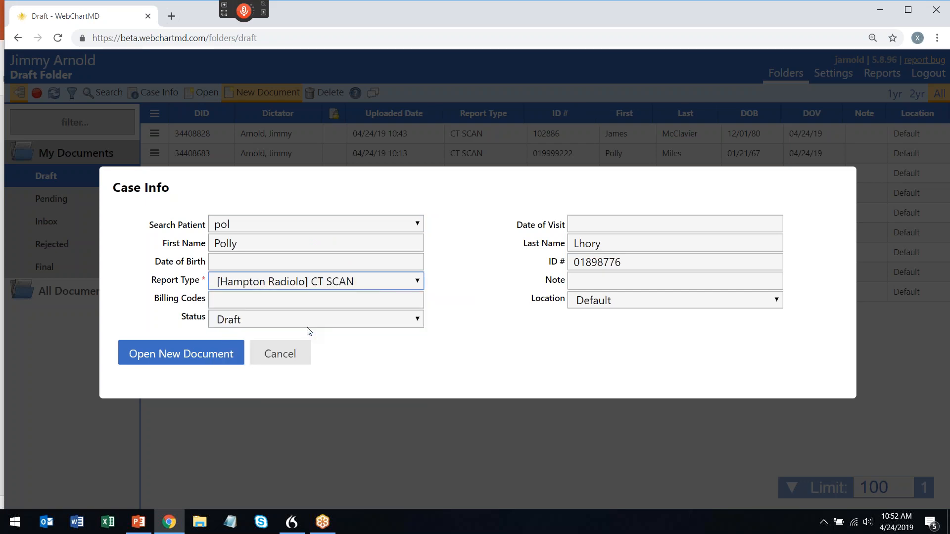
pyautogui.click(267, 322)
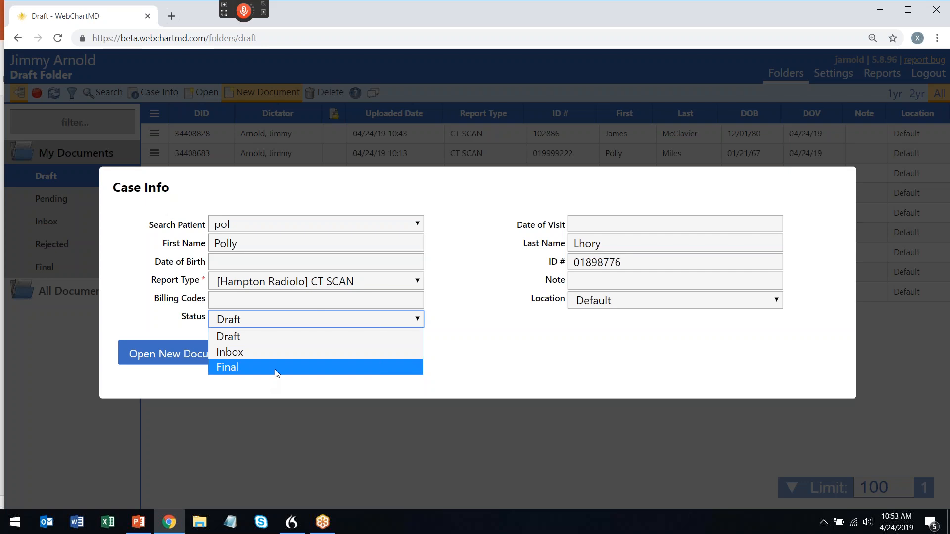
pyautogui.click(272, 337)
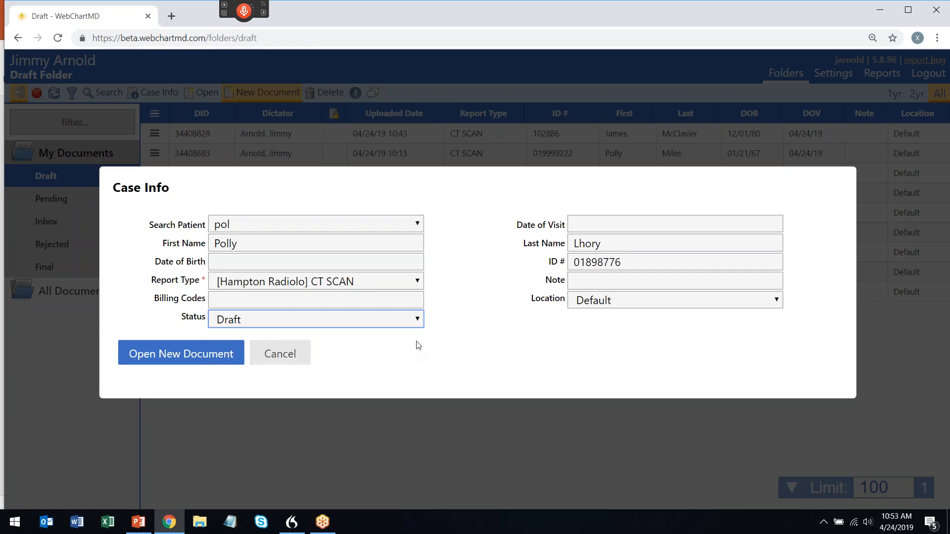
pyautogui.click(181, 352)
pyautogui.click(157, 353)
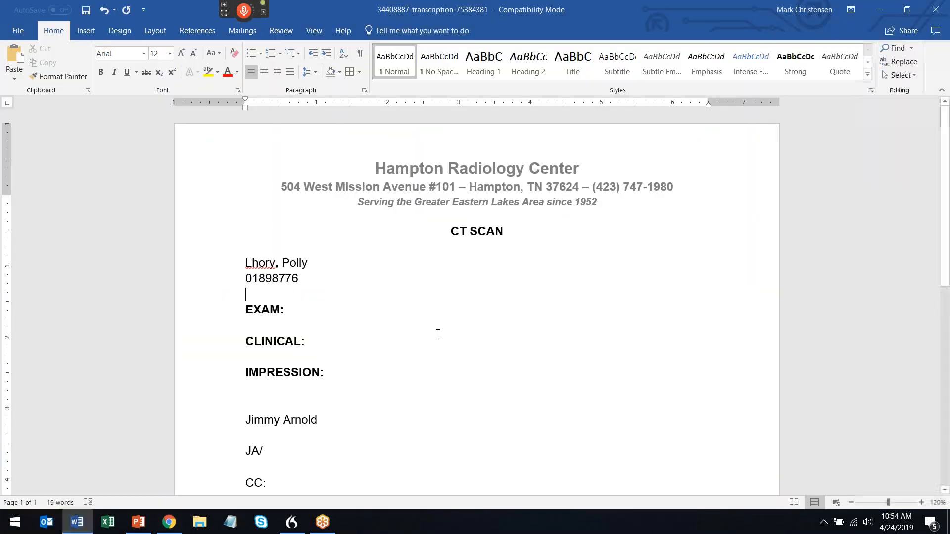
# Dictate narrative text into the EXAM section and "a move to another section and populate that information" into the CLINICAL section of the report
pyautogui.click(365, 316)
pyautogui.moveTo(242, 25)
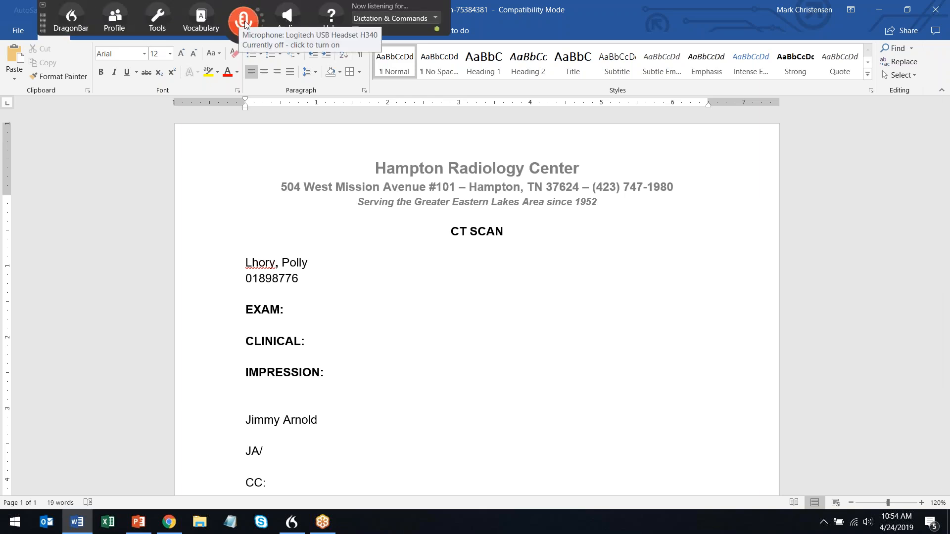
pyautogui.click(244, 22)
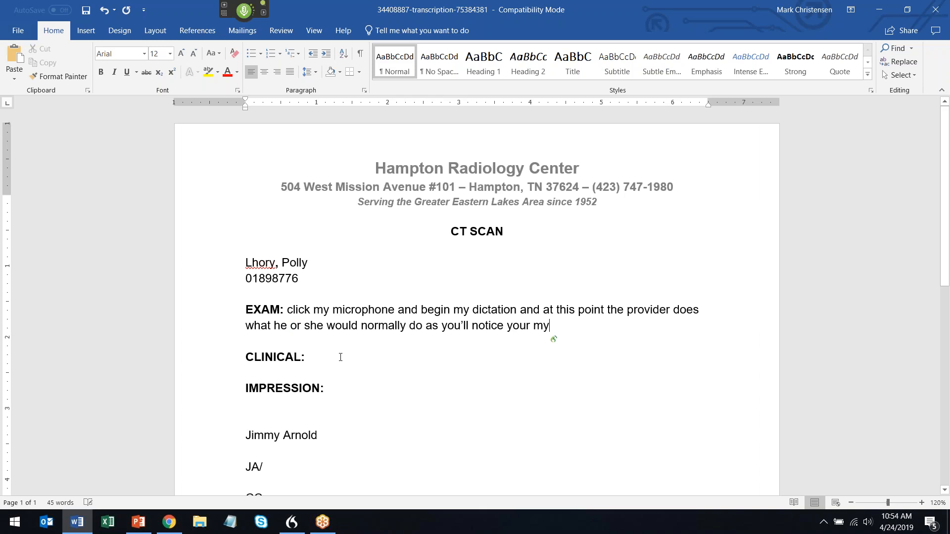
pyautogui.click(339, 361)
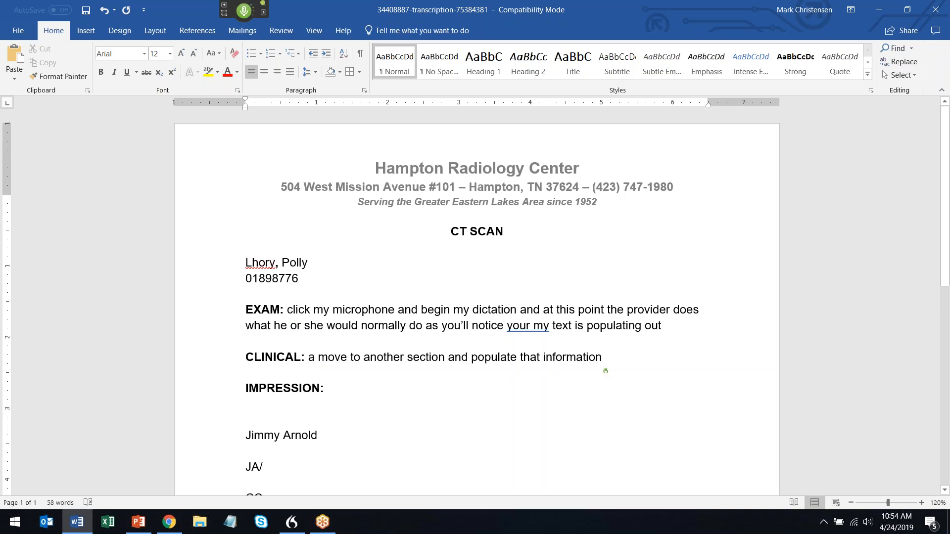
pyautogui.click(242, 22)
pyautogui.click(359, 388)
# Close the dictated report with its changes saved and select its entry in the Draft folder
pyautogui.click(936, 14)
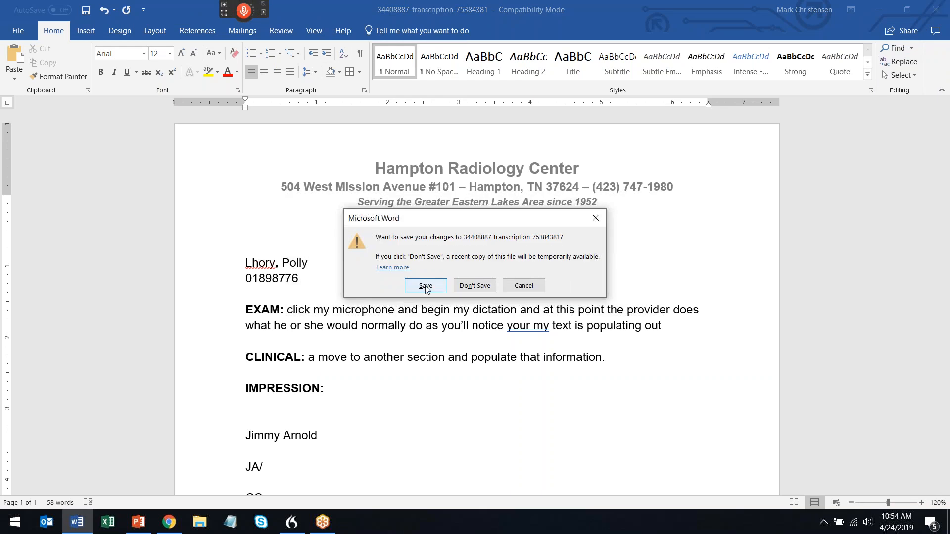
pyautogui.click(426, 287)
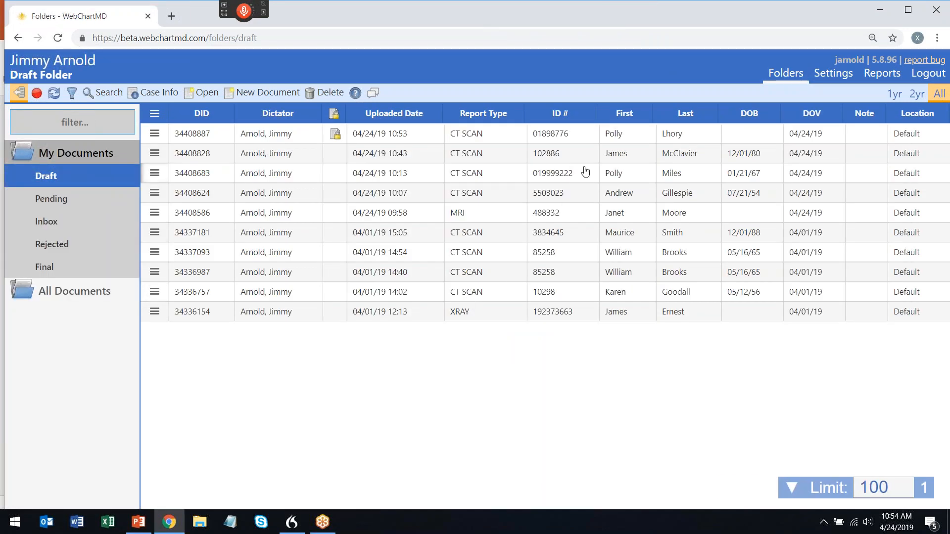
pyautogui.click(614, 138)
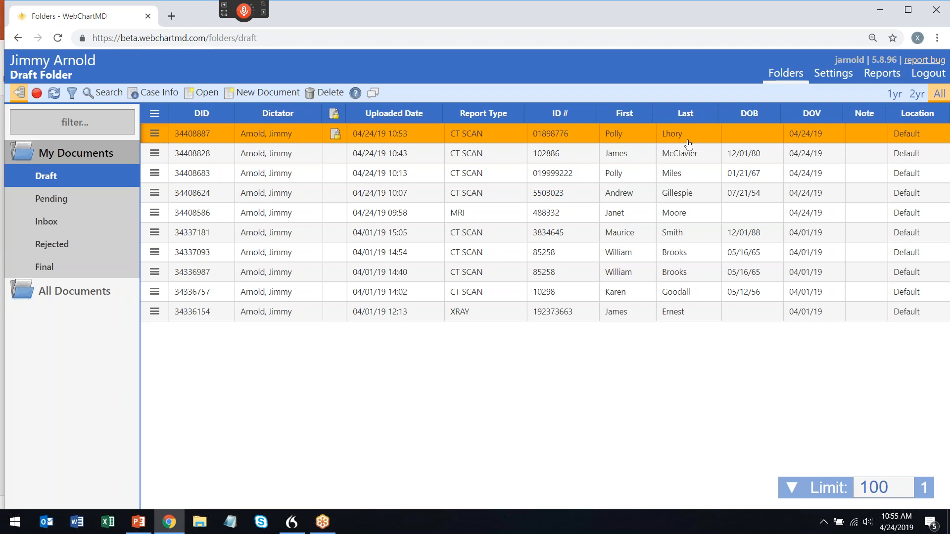
# Log out, log in with the saved transcriptionist account, and go to its Draft folder
pyautogui.click(929, 74)
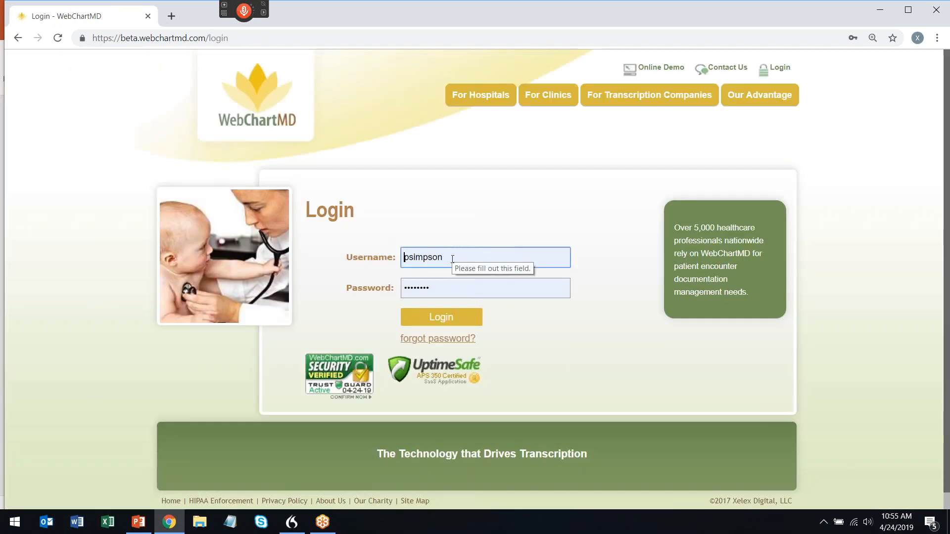
pyautogui.click(439, 319)
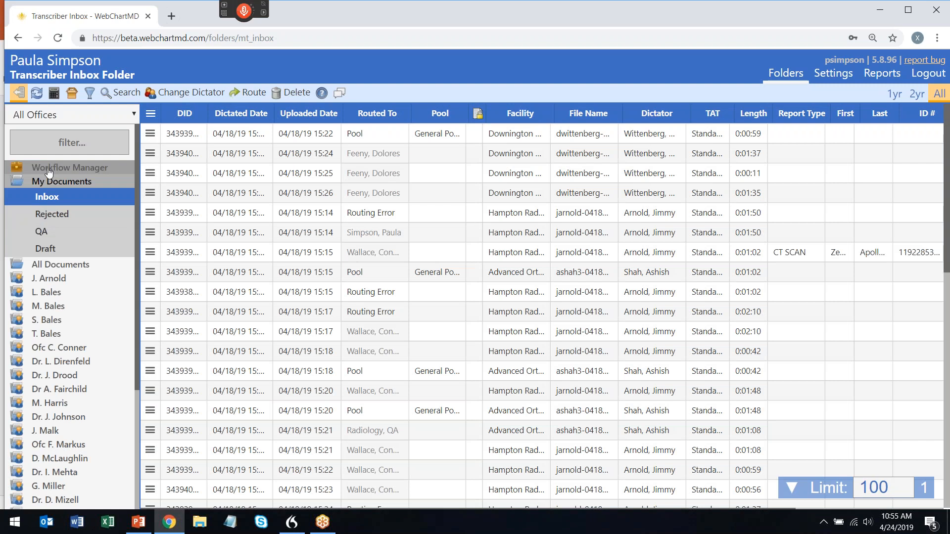
pyautogui.click(53, 253)
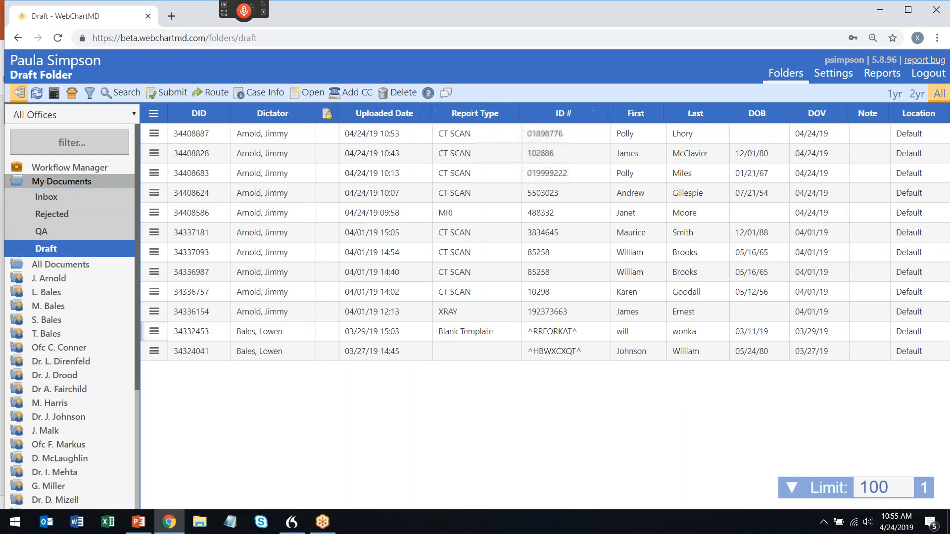
# Open the newly dictated CT SCAN draft and add the text "edits" to its IMPRESSION section
pyautogui.click(600, 141)
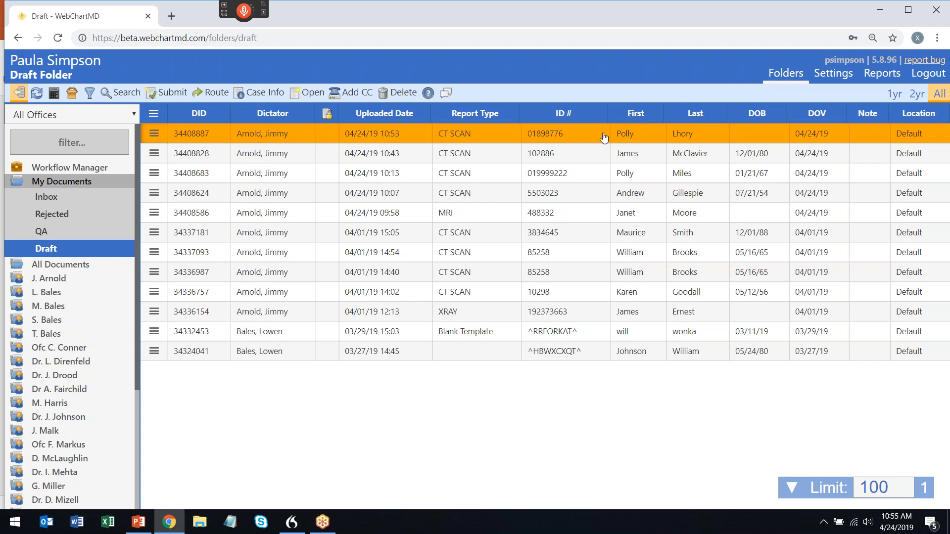
pyautogui.doubleClick(604, 137)
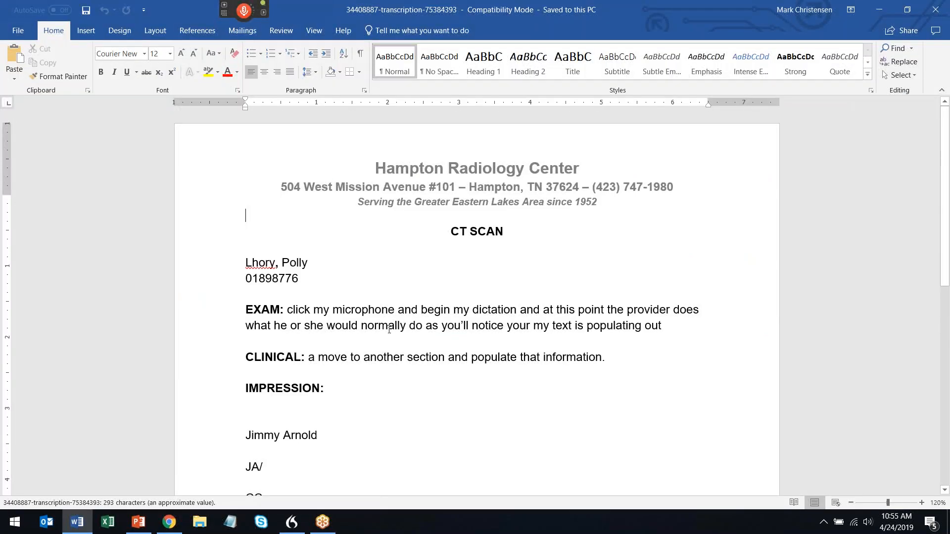
pyautogui.scroll(-2, 358, 356)
pyautogui.click(378, 317)
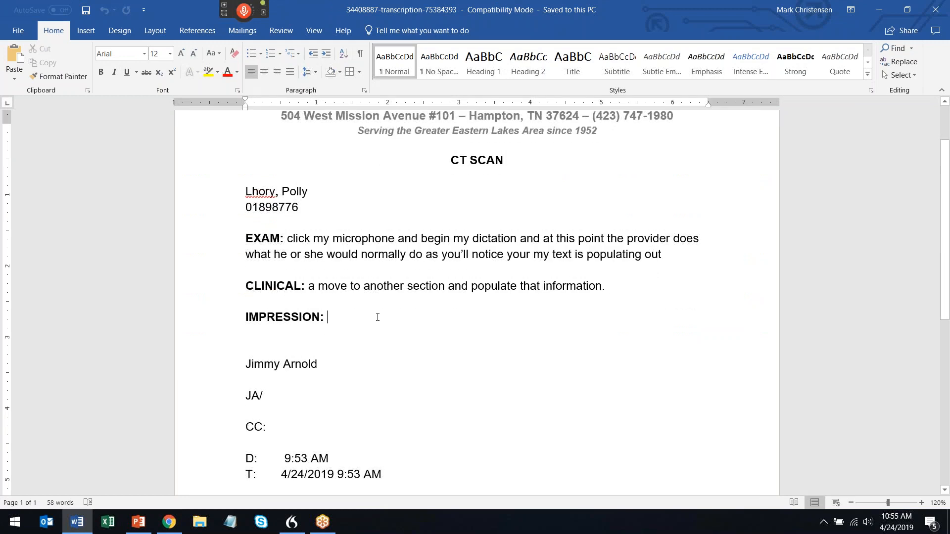
pyautogui.scroll(2, 388, 316)
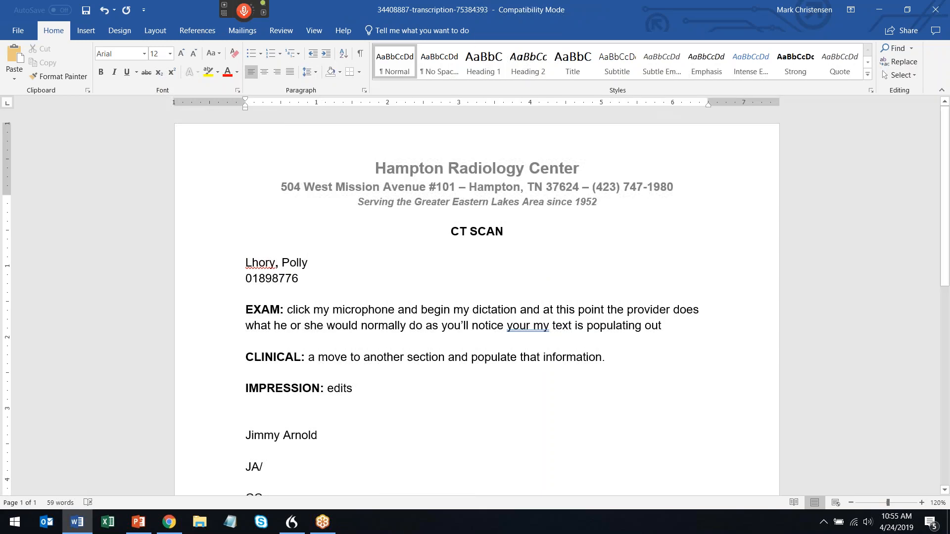
# Close the edited report with its changes saved and submit it from the Draft folder
pyautogui.click(935, 10)
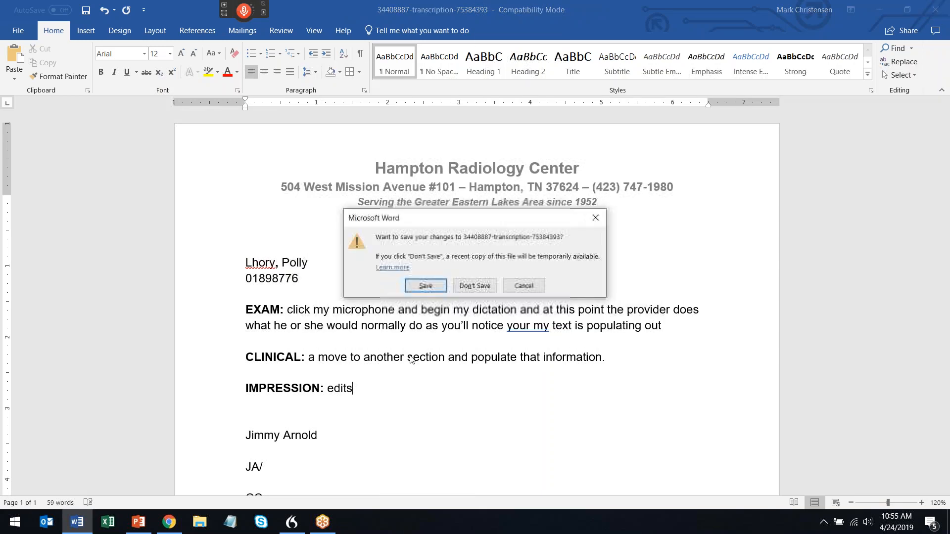
pyautogui.click(425, 286)
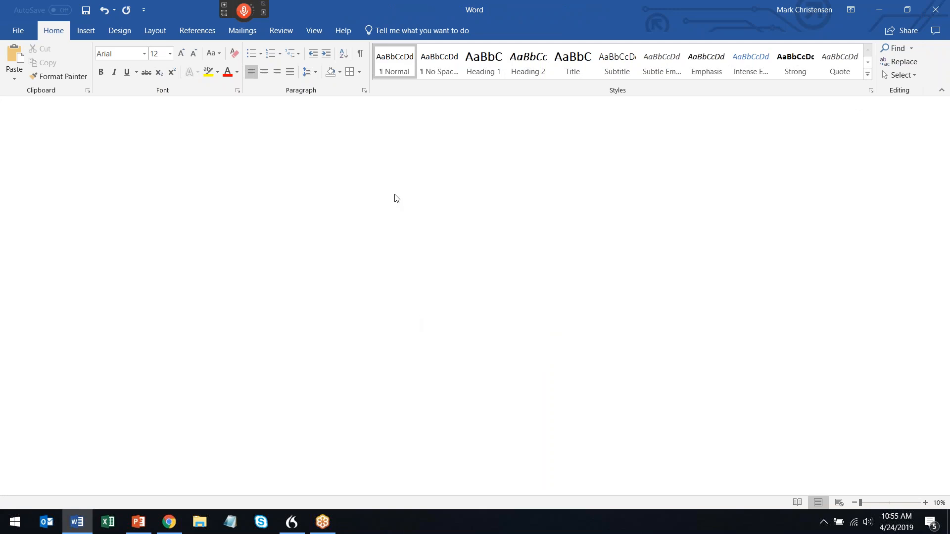
pyautogui.click(935, 9)
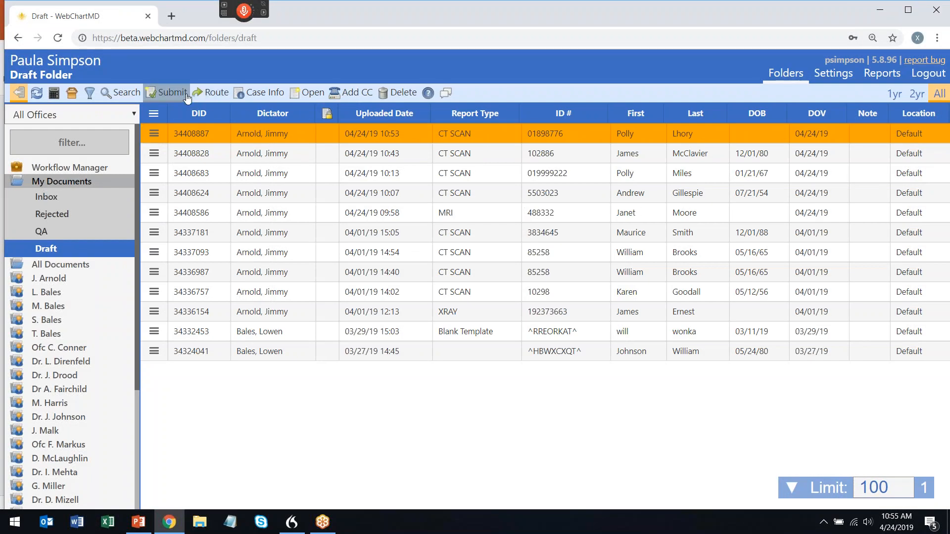
pyautogui.click(169, 93)
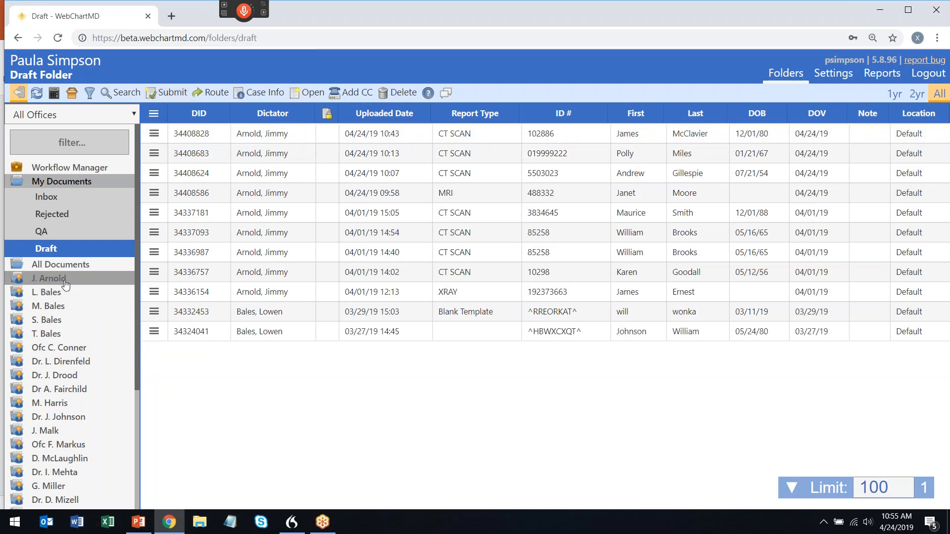
# Go to the dictating provider's Inbox folder and select the submitted CT SCAN report
pyautogui.click(62, 280)
pyautogui.click(59, 262)
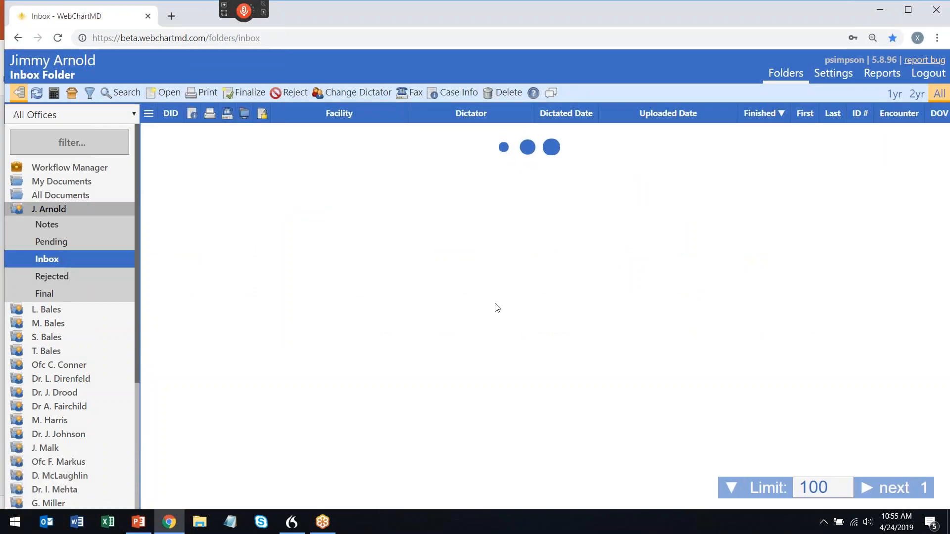
pyautogui.click(595, 140)
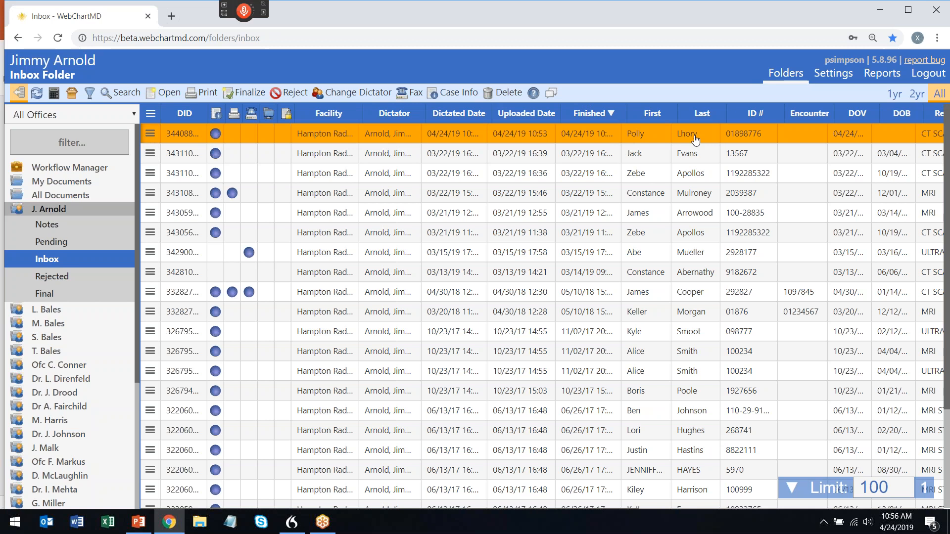